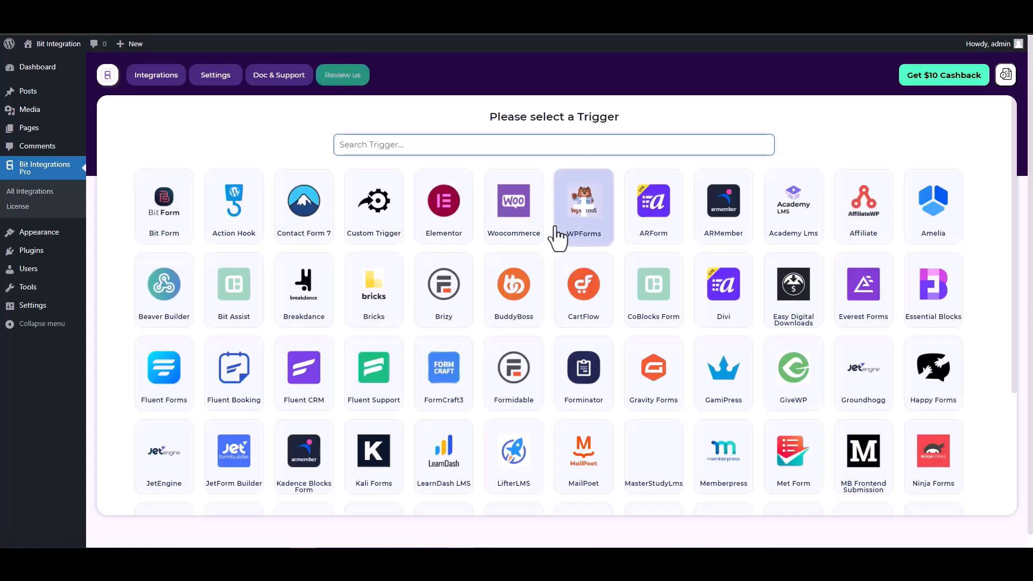
Search 'co', pick CoBlocks Form as the trigger and start fetching its data.
type("co")
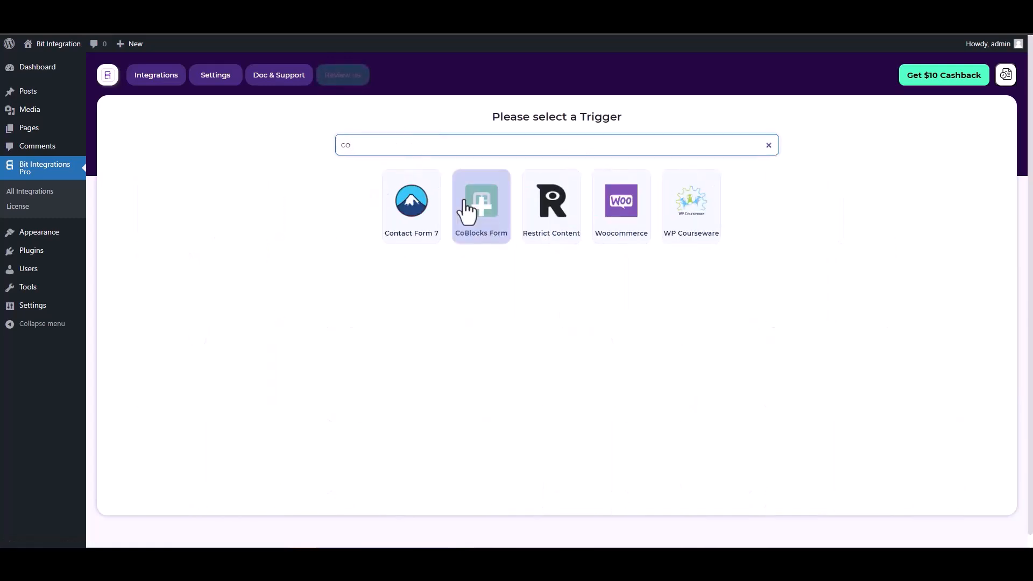
left_click(471, 208)
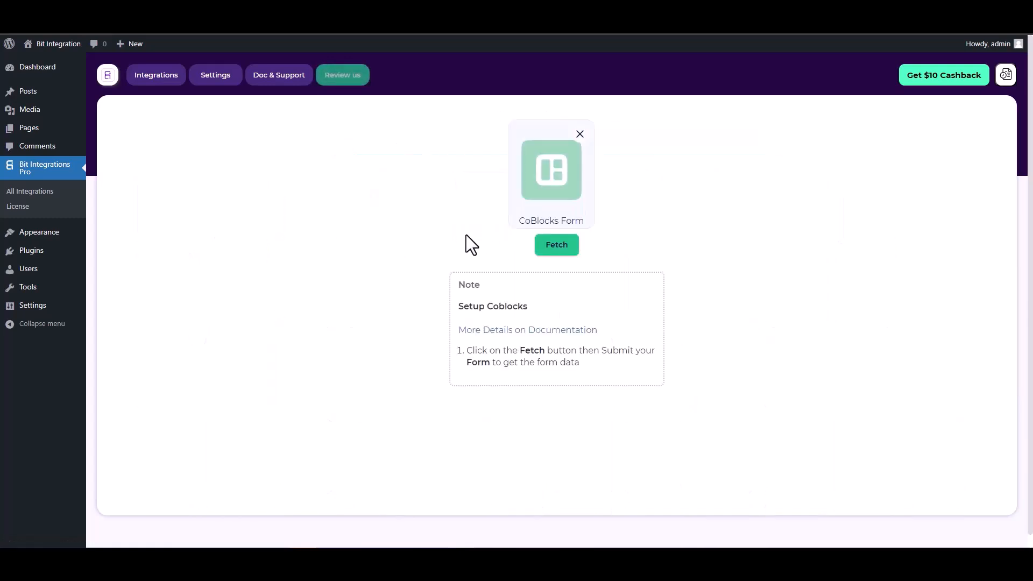
left_click(544, 246)
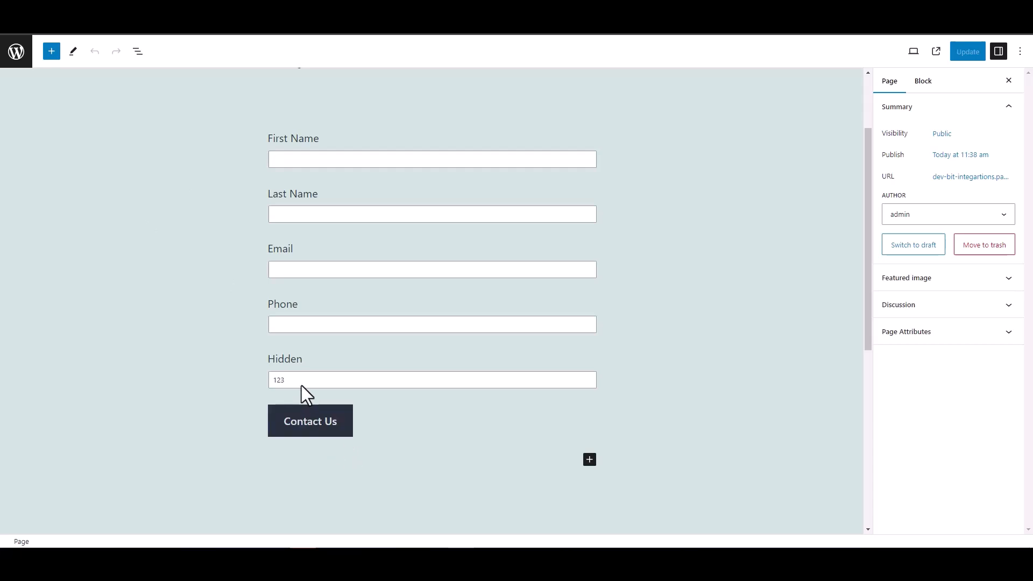
Check that the form's Hidden field holds the value 123, then deselect the block.
double_click(277, 358)
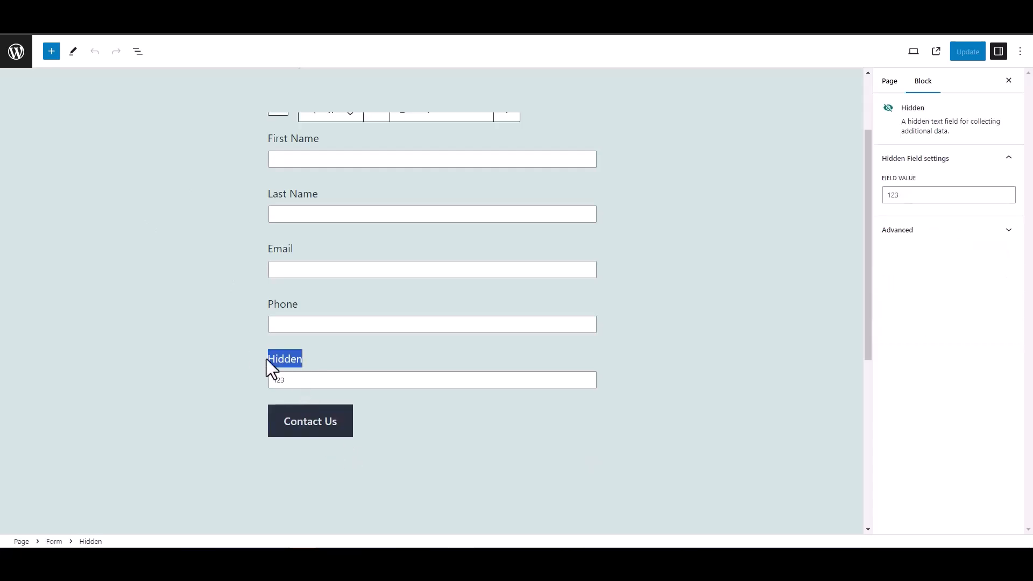
left_click(212, 347)
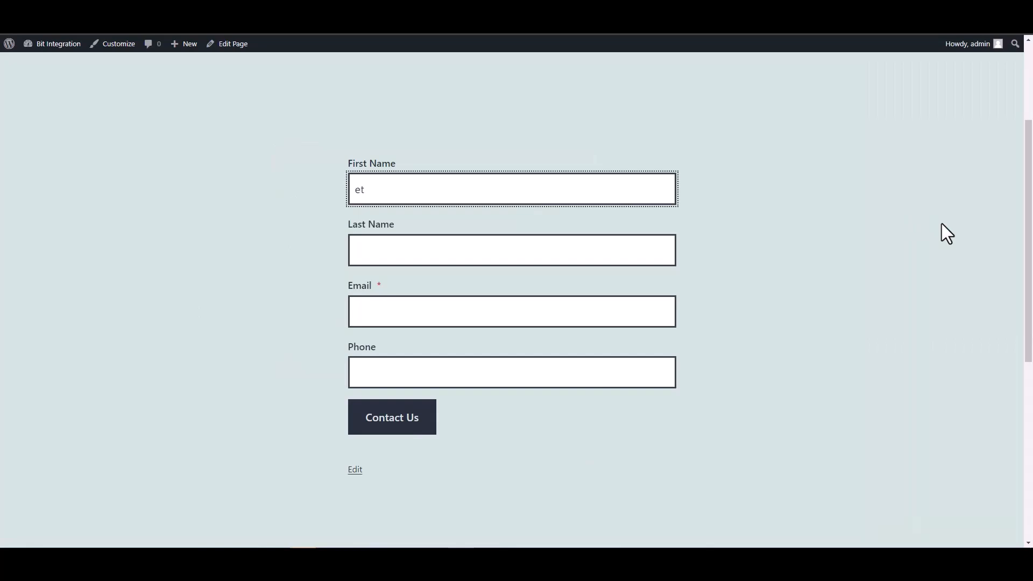
Fill in First Name 'test' and Last Name 'test1' on the contact form.
type("est")
left_click(657, 253)
type("test")
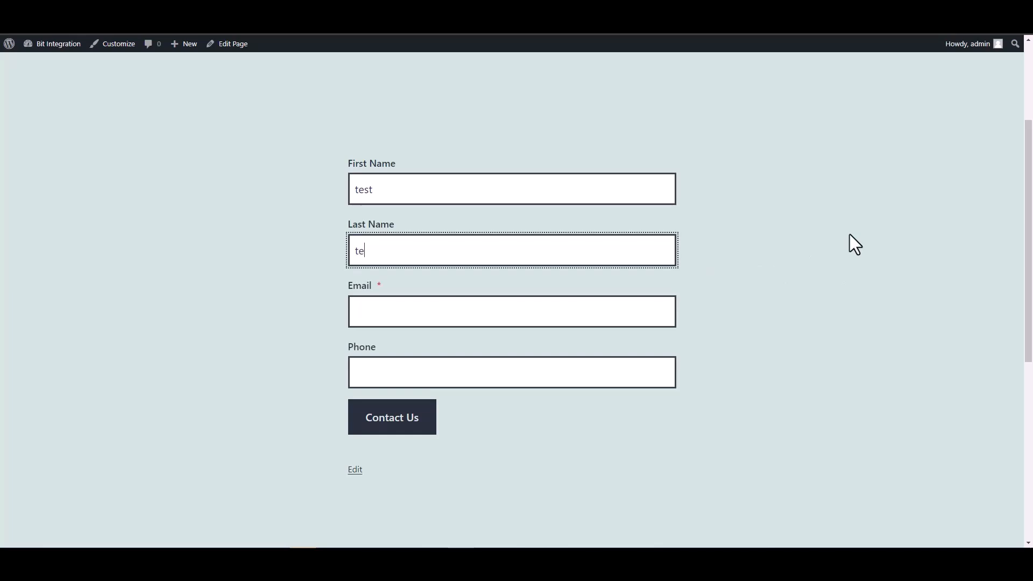
key("Home")
type("1")
key("BackSpace")
left_click(646, 240)
type("1")
Enter a test e-mail and phone number, submit the form, and reload the page.
left_click(579, 316)
key("ctrl+a")
key("BackSpace")
type("test")
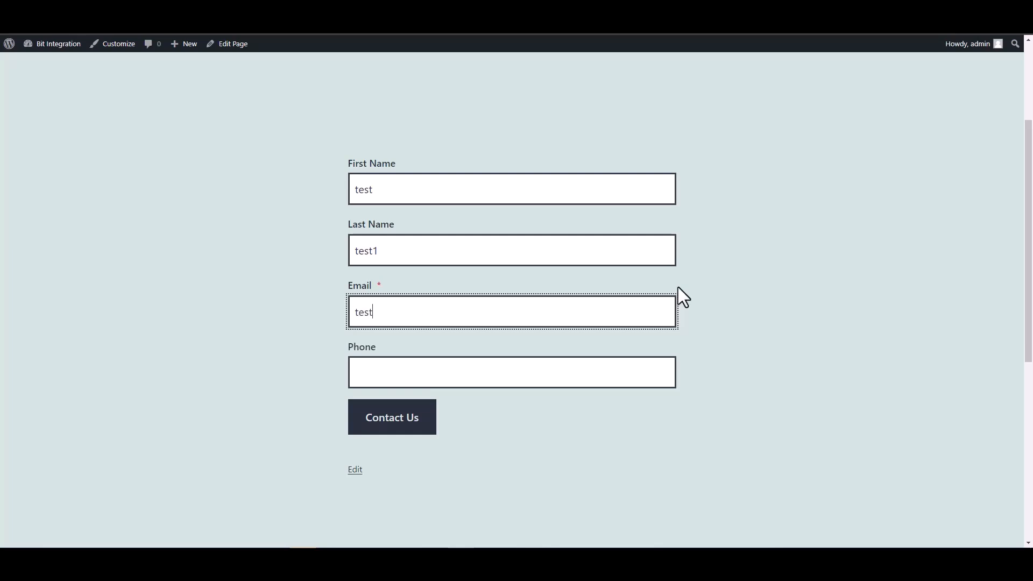
type("@test.pro")
left_click(597, 380)
type("12345678")
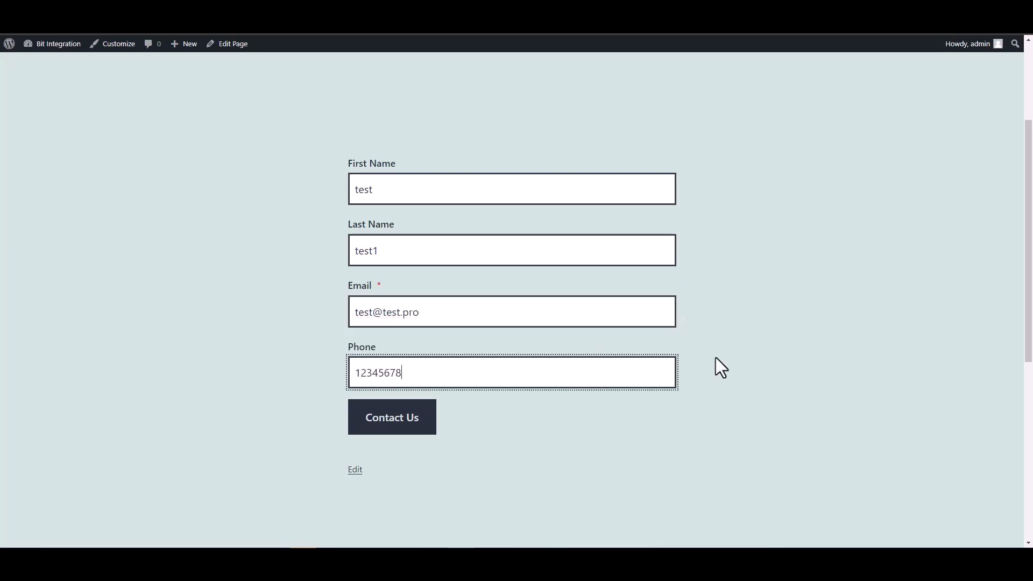
left_click(402, 417)
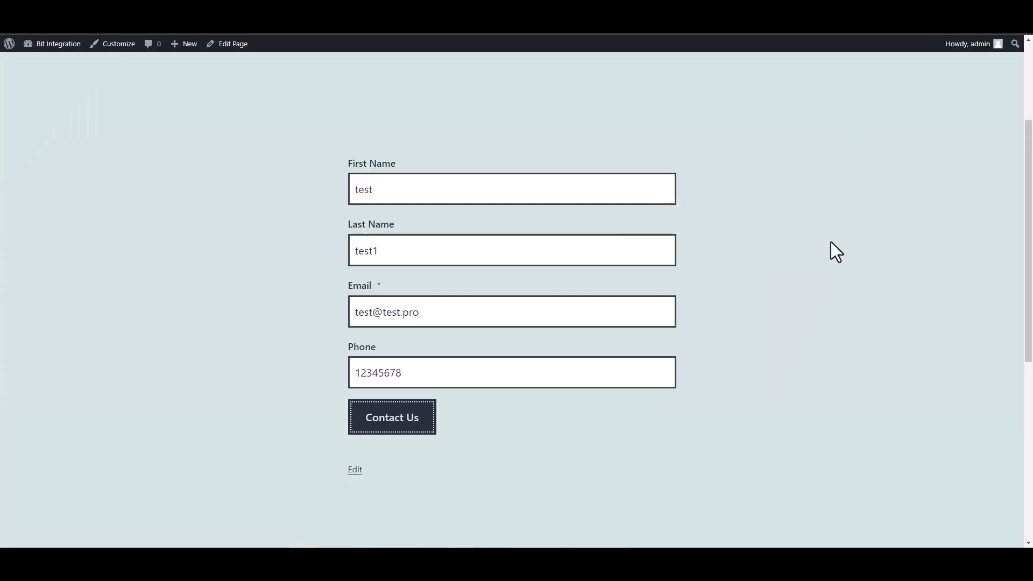
left_click(50, 26)
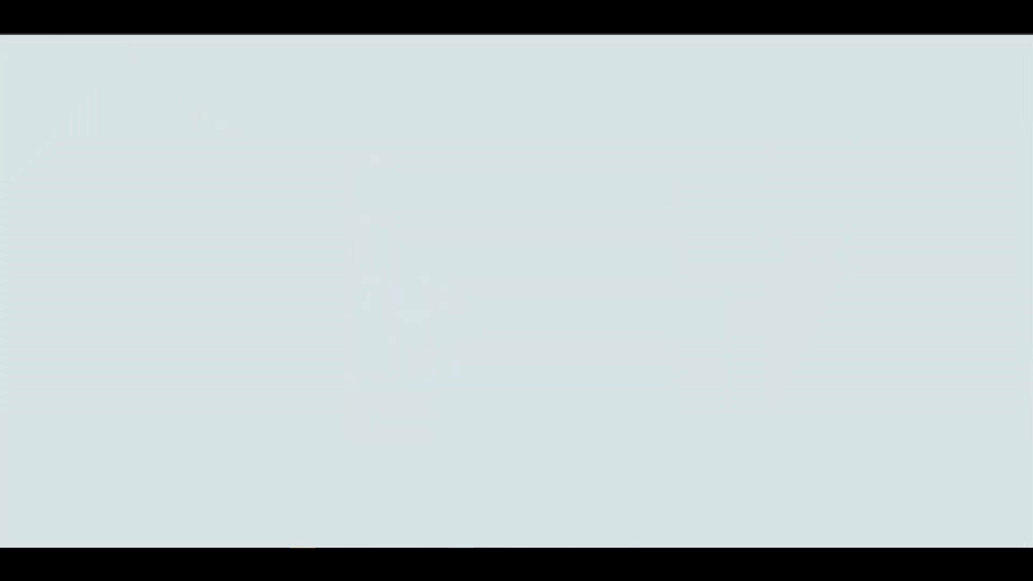
Select the fetched fields field-first-name, field-last-name-2, field-email, field-phone-3 and field-hidden.
left_click(70, 9)
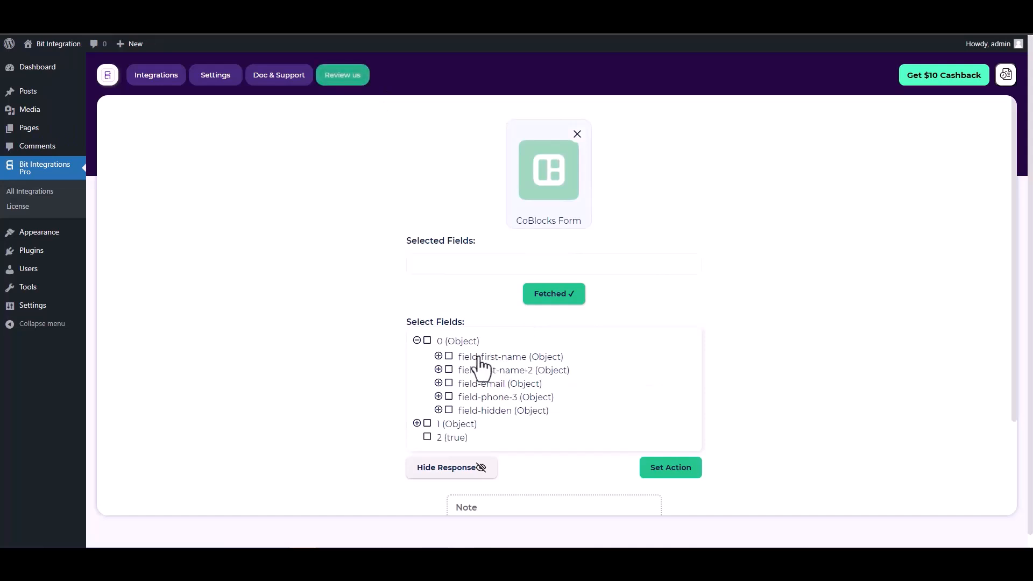
left_click(449, 357)
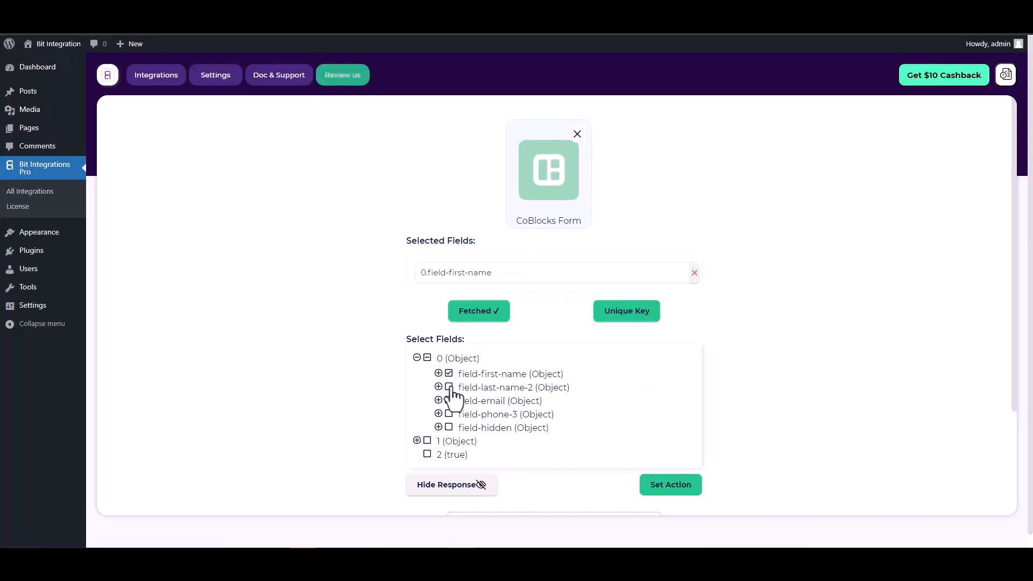
left_click(450, 387)
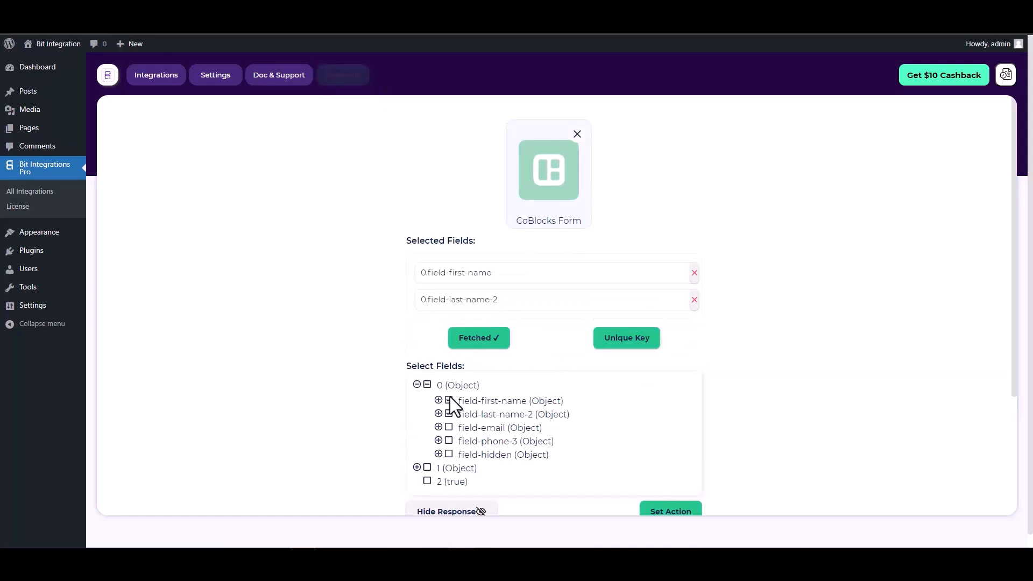
left_click(449, 428)
left_click(449, 468)
left_click(449, 509)
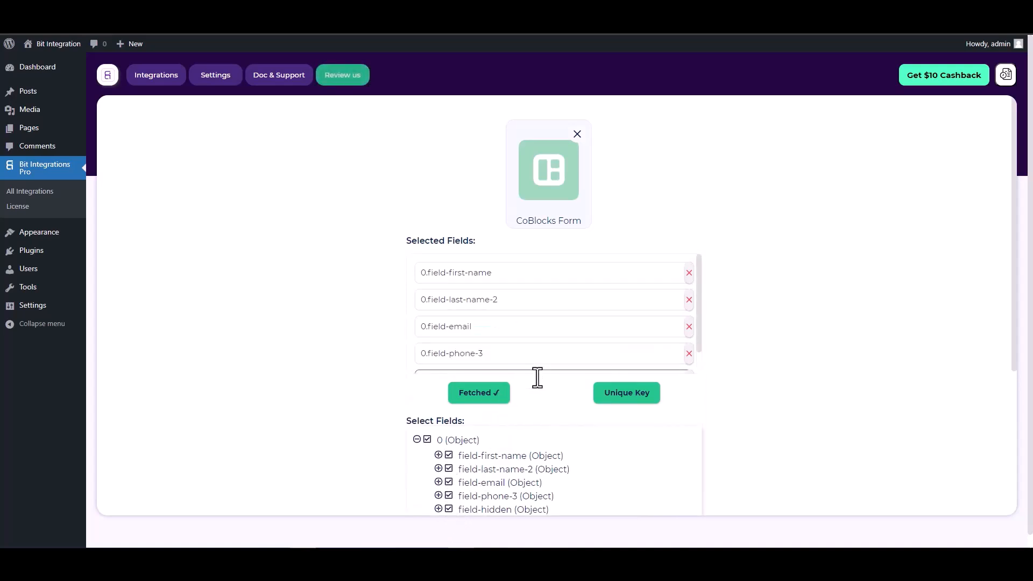
Set 0.field-hidden as the unique key.
scroll(517, 380, "down", 1)
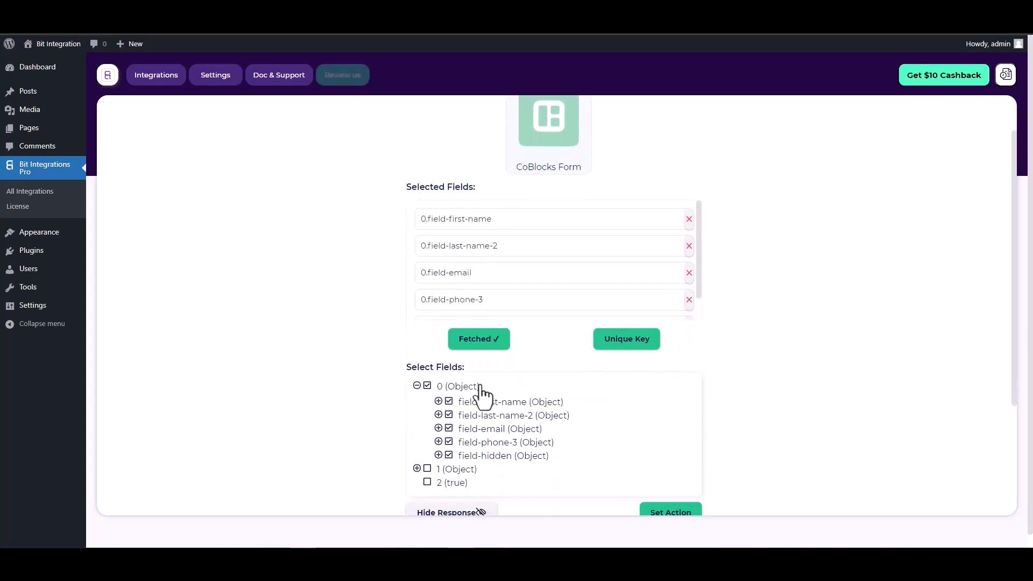
left_click(628, 339)
left_click(554, 297)
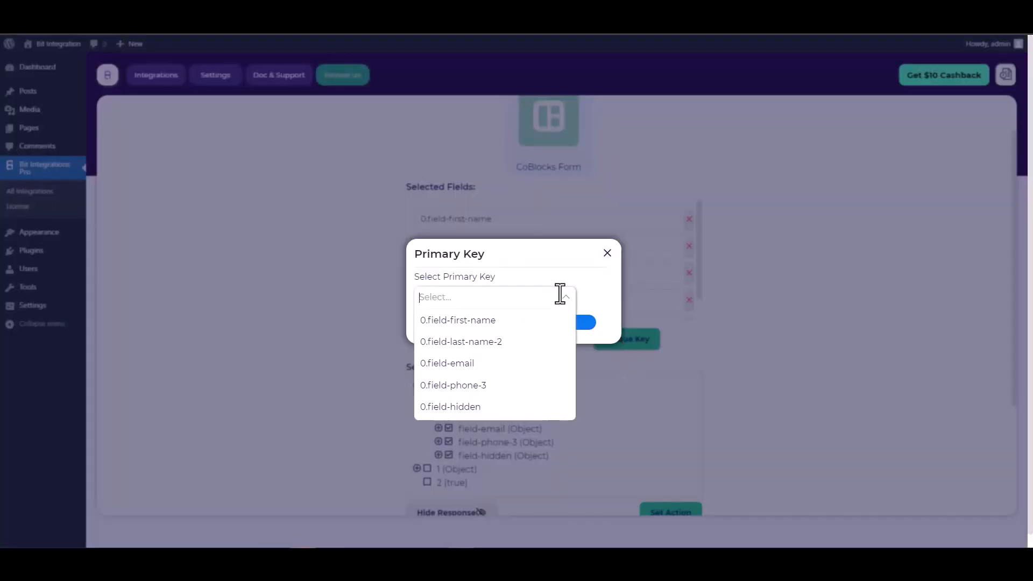
left_click(458, 407)
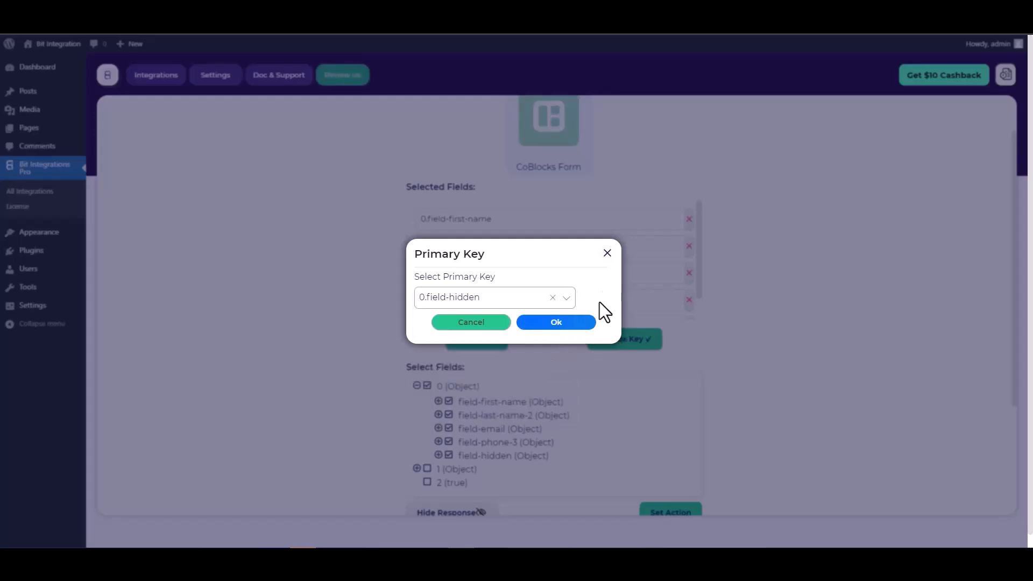
left_click(566, 323)
scroll(635, 281, "down", 3)
scroll(673, 302, "down", 1)
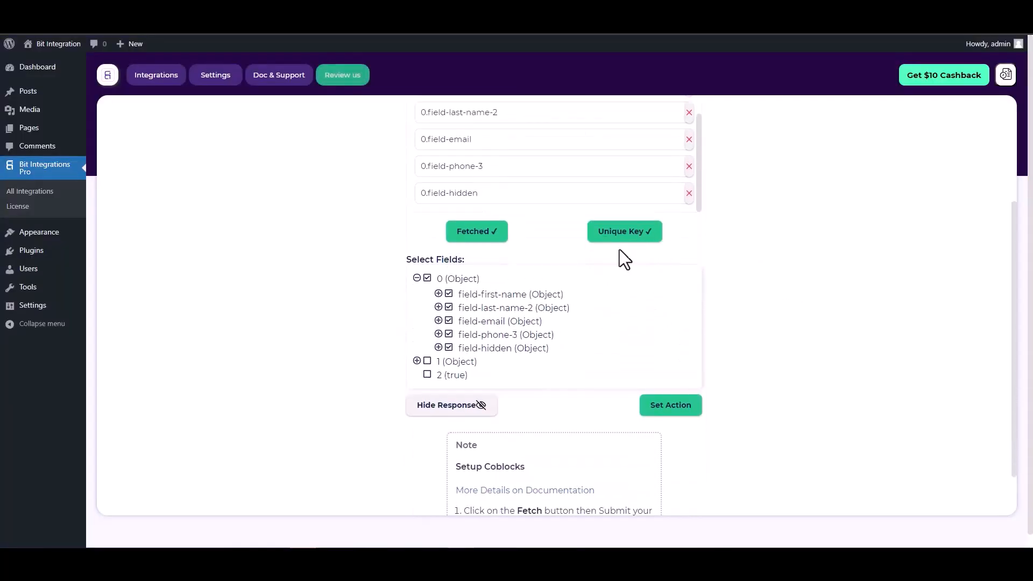
Search 'sal', choose Salesflare as the action, and go to its API key page.
left_click(665, 414)
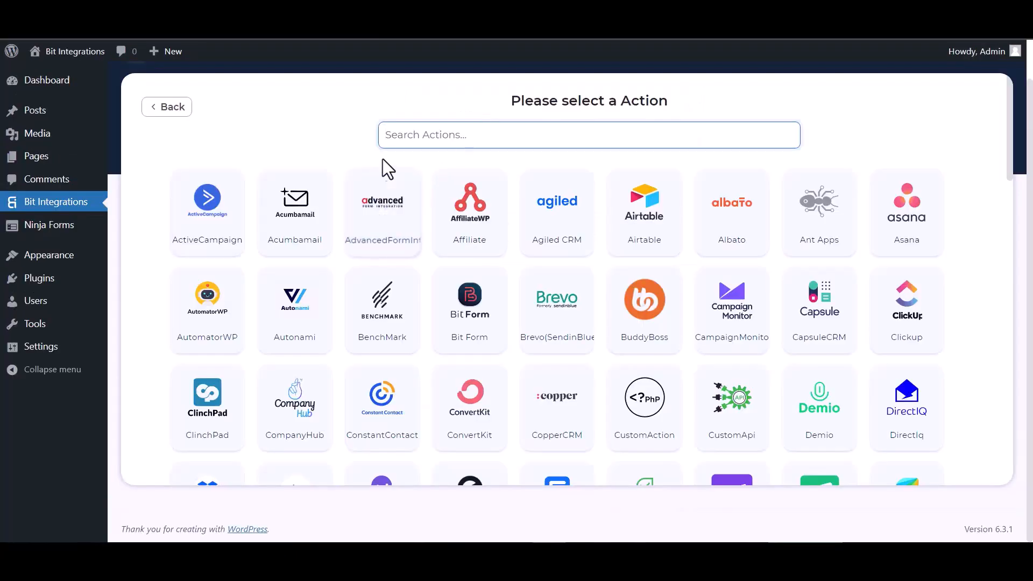
type("sal")
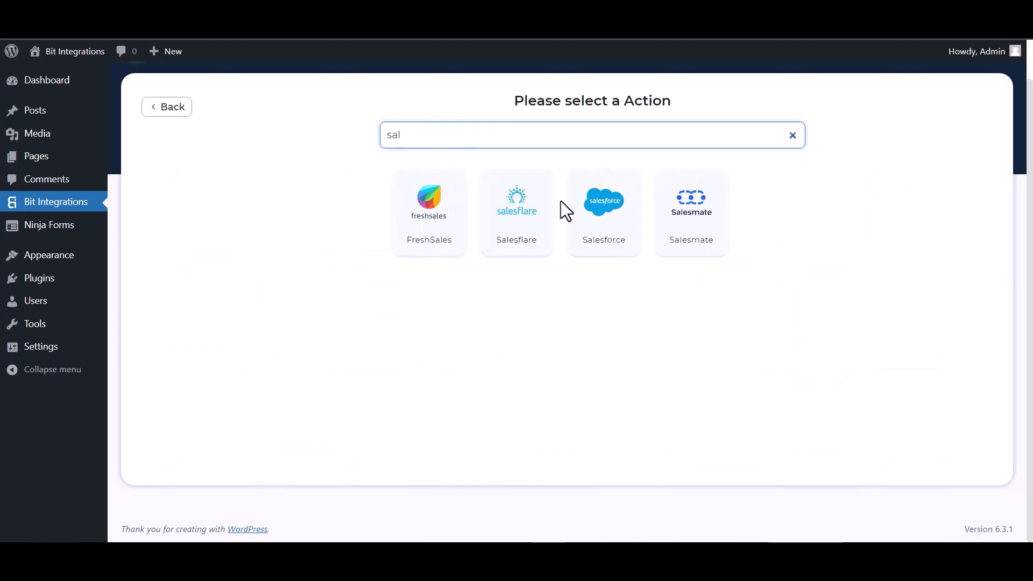
left_click(517, 215)
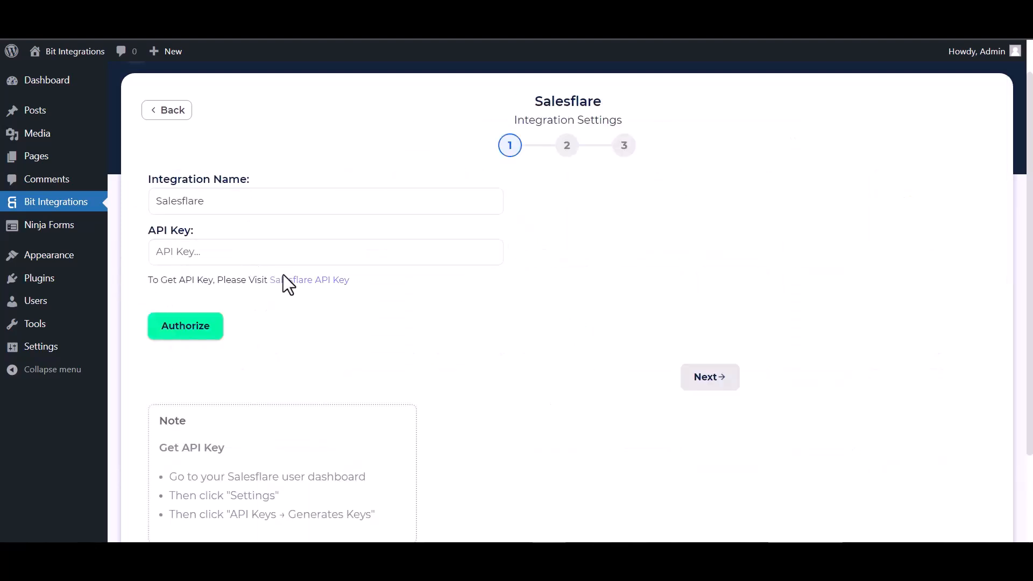
left_click(292, 285)
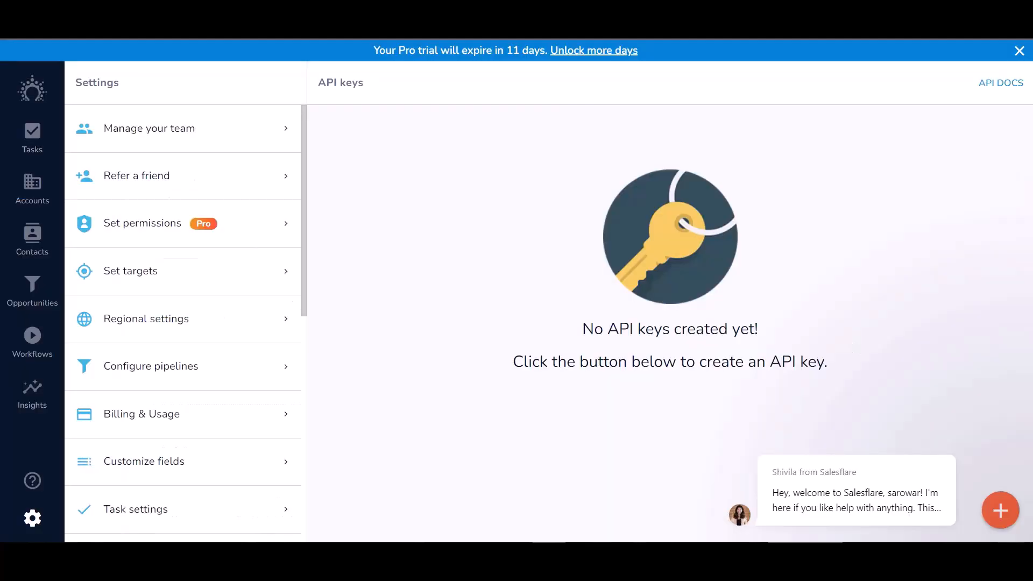
Create a Salesflare API key named Bit Integrations and copy the new key.
left_click(1000, 511)
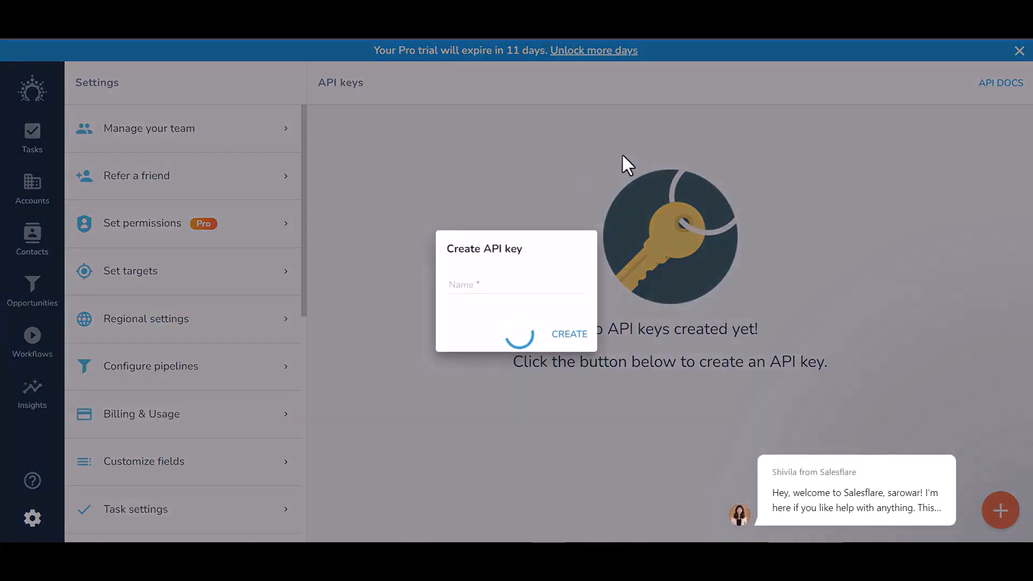
left_click(456, 280)
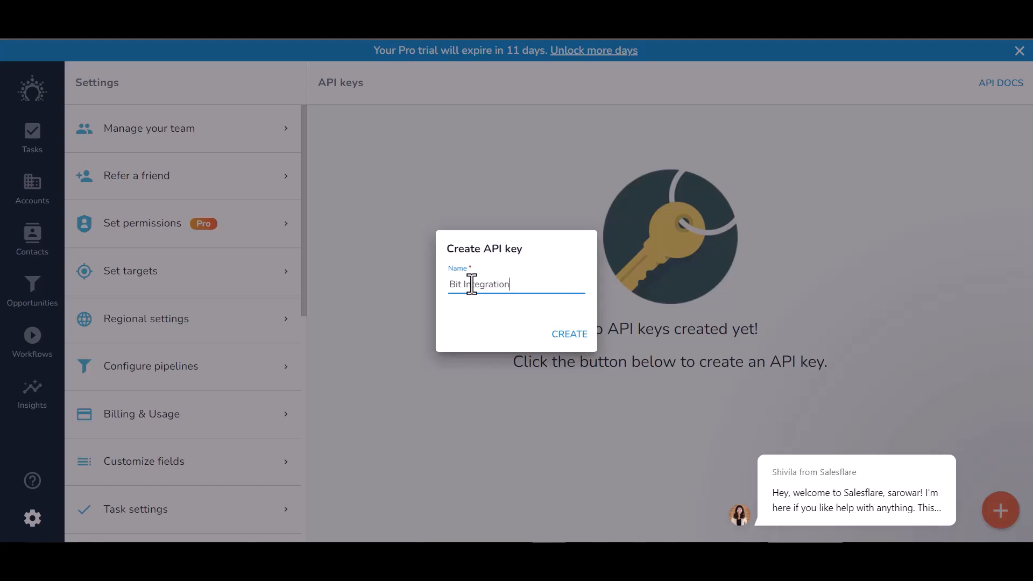
left_click(575, 336)
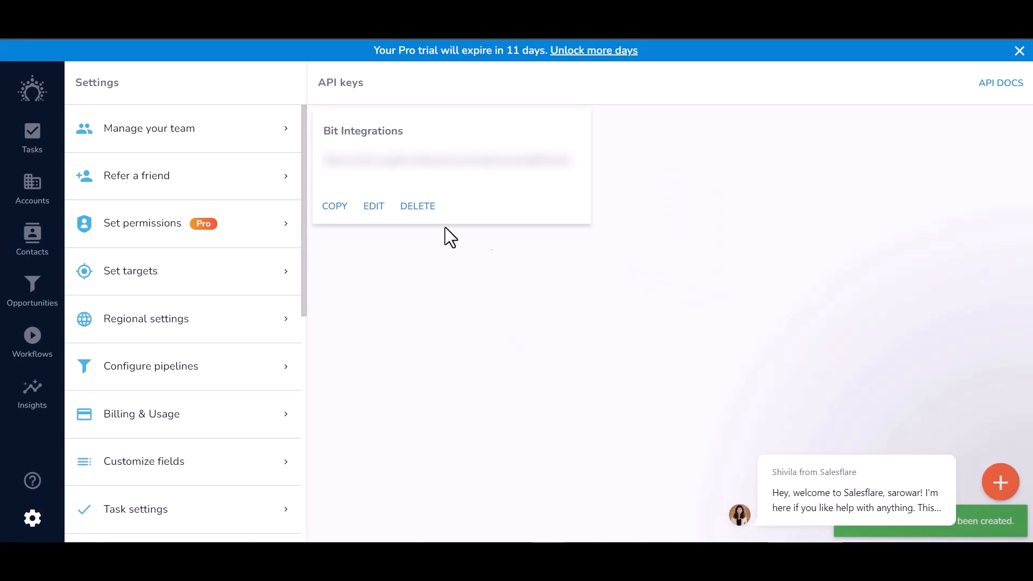
left_click(340, 208)
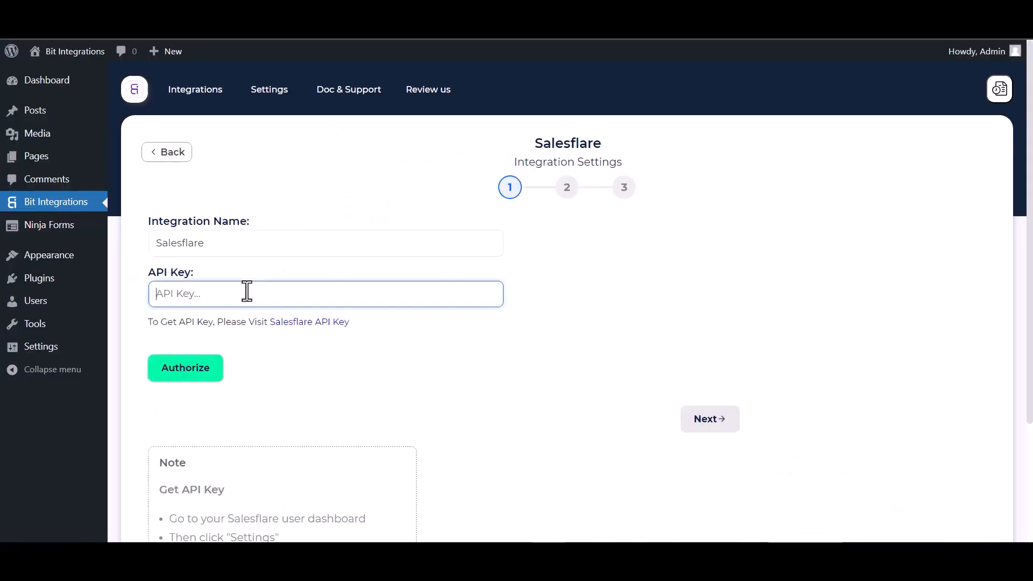
Paste the copied API key and authorize the Salesflare connection.
left_click(247, 293)
key("ctrl+v")
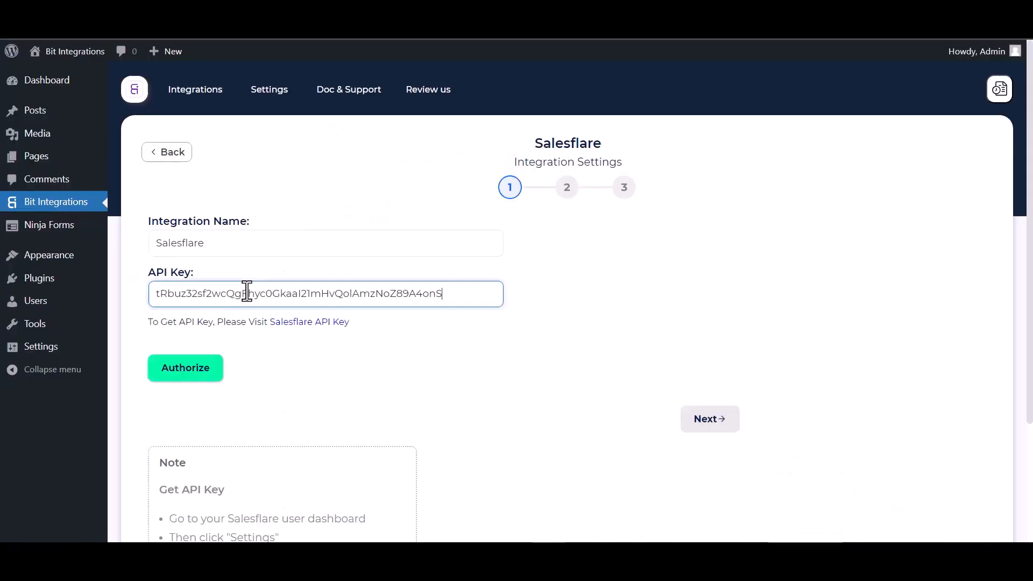
left_click(218, 374)
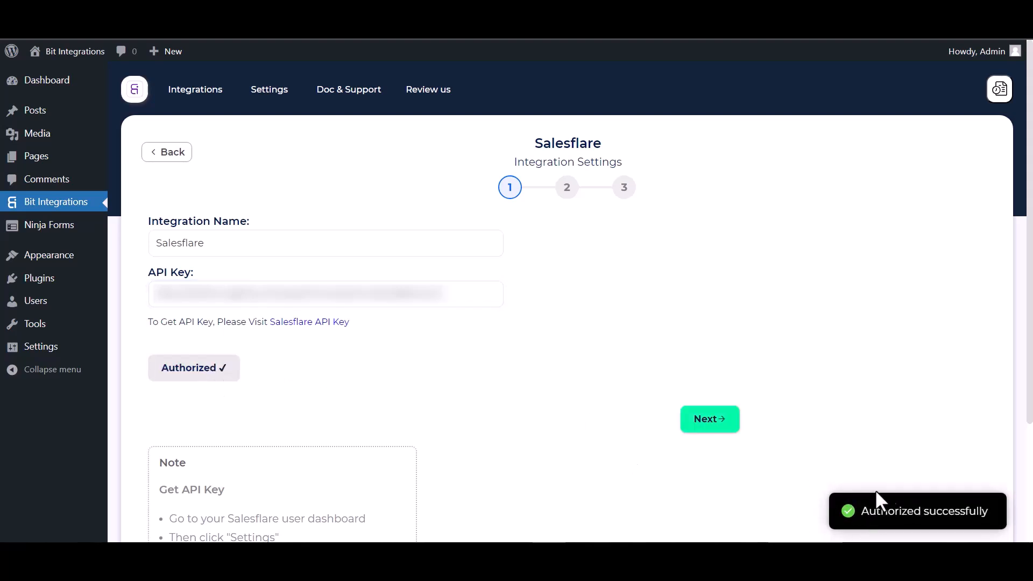
Move to step 2 and select Create Contact as the Salesflare action.
scroll(515, 389, "down", 1)
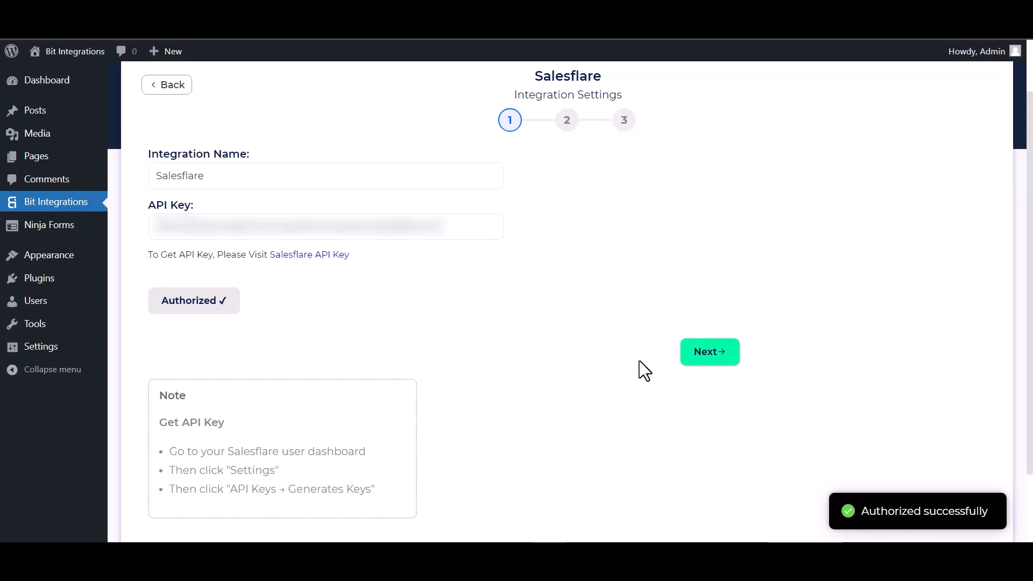
left_click(711, 352)
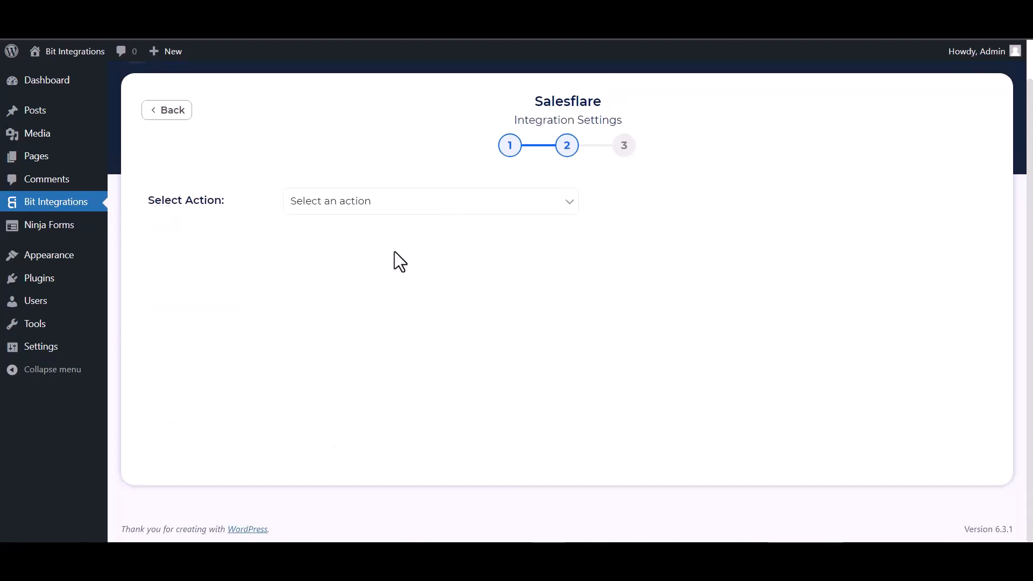
left_click(357, 207)
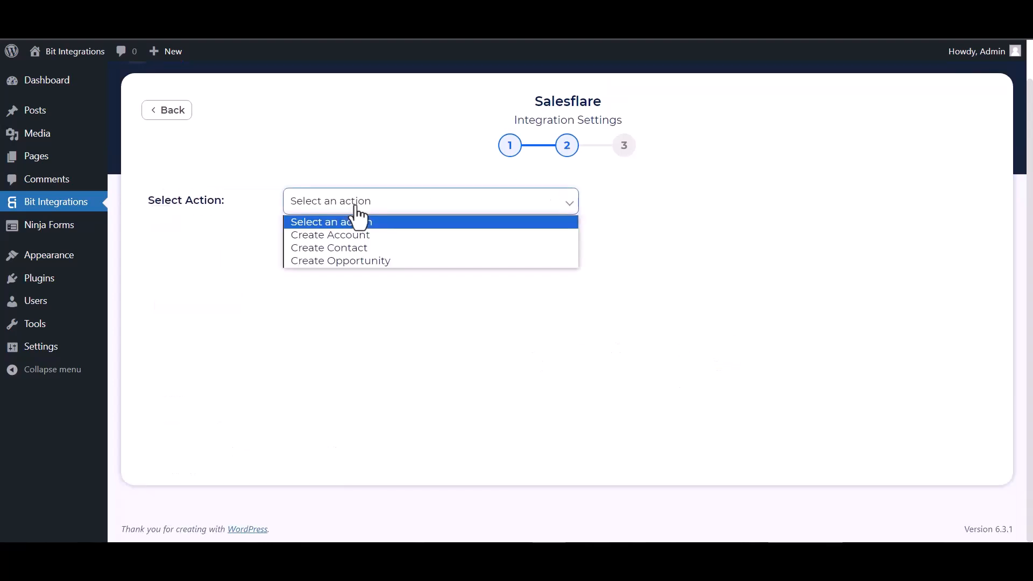
left_click(335, 246)
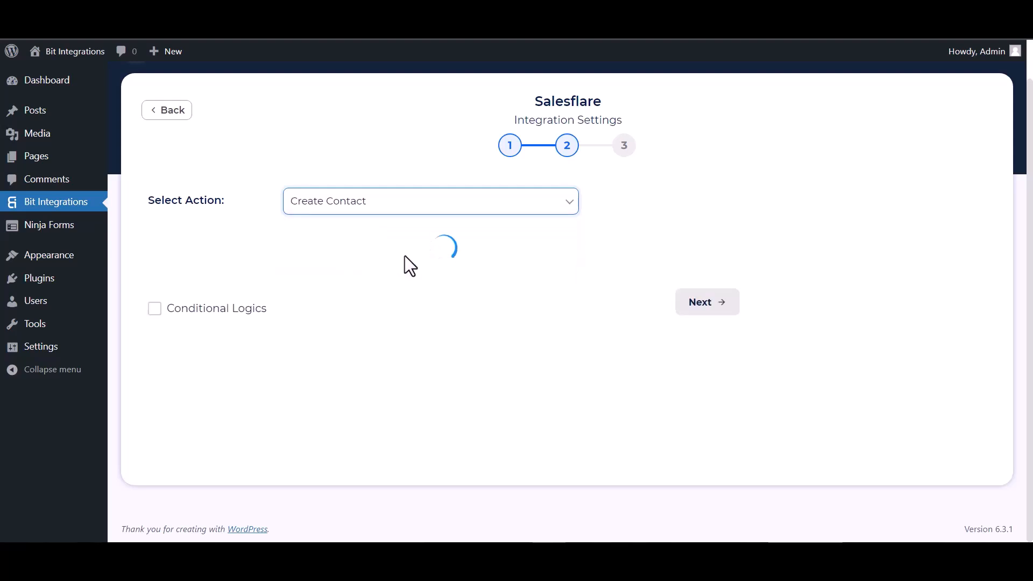
Map the form's First Name to First Name and Email to Email Address.
scroll(412, 253, "down", 2)
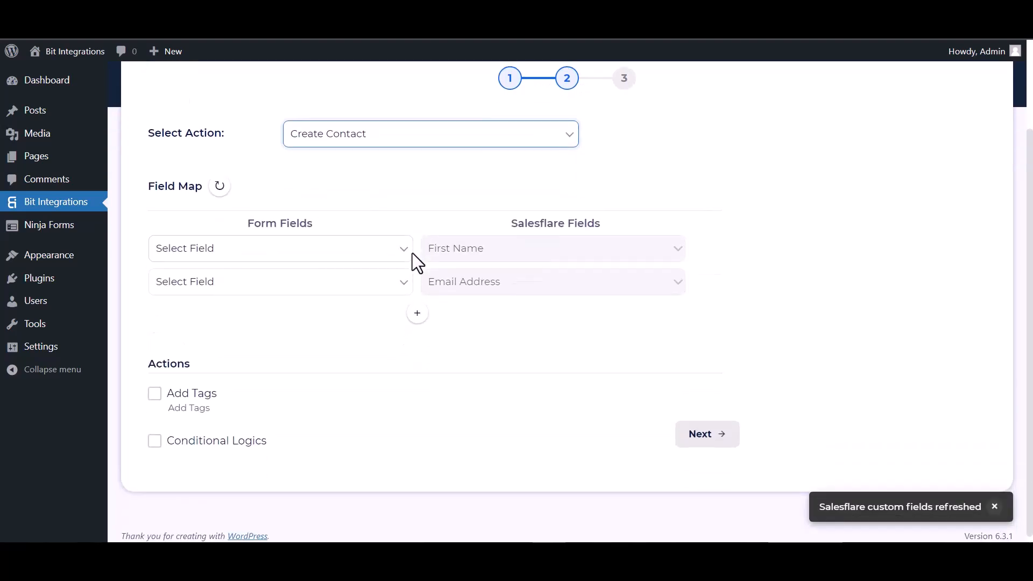
left_click(382, 258)
left_click(197, 293)
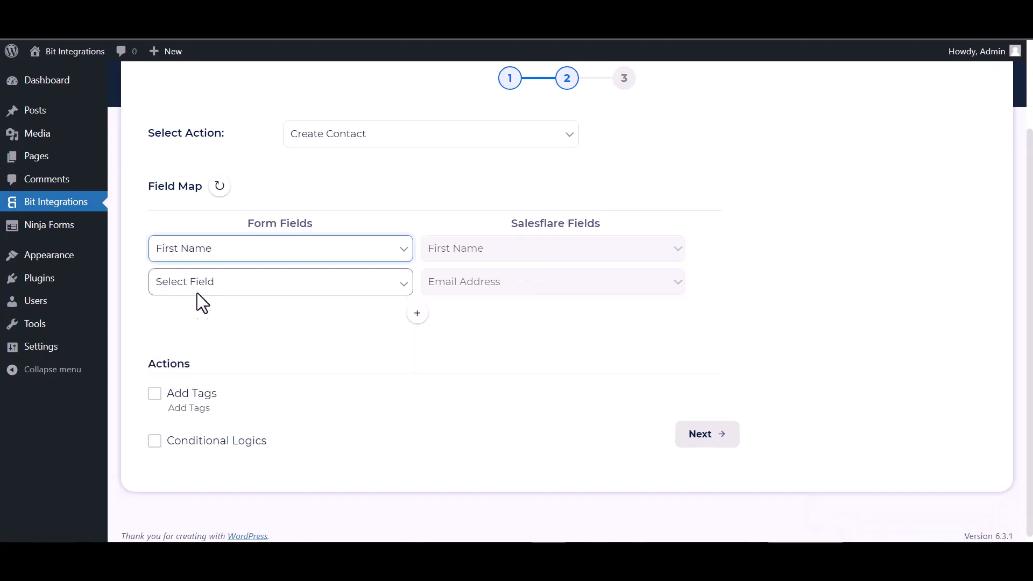
left_click(263, 293)
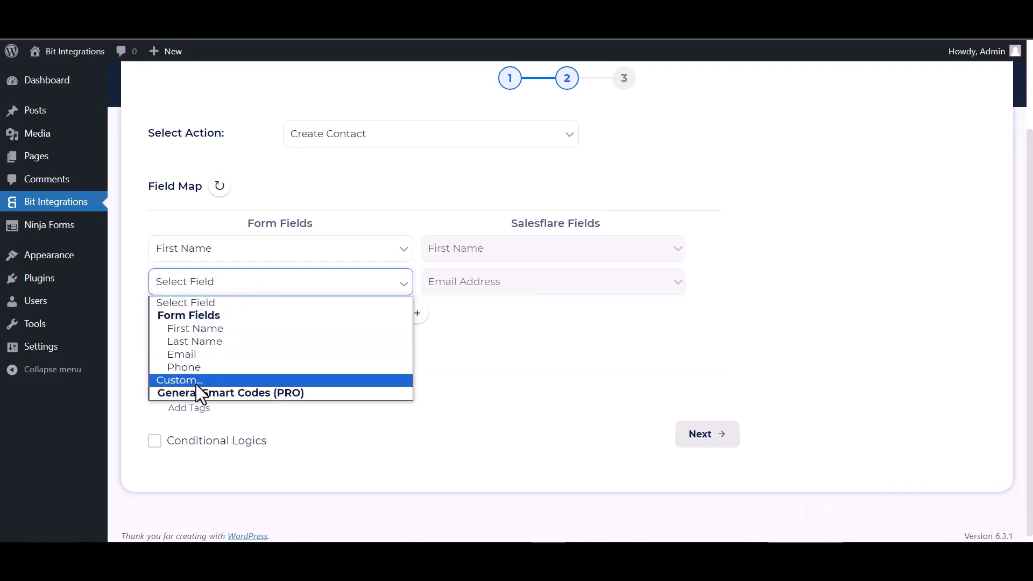
left_click(197, 355)
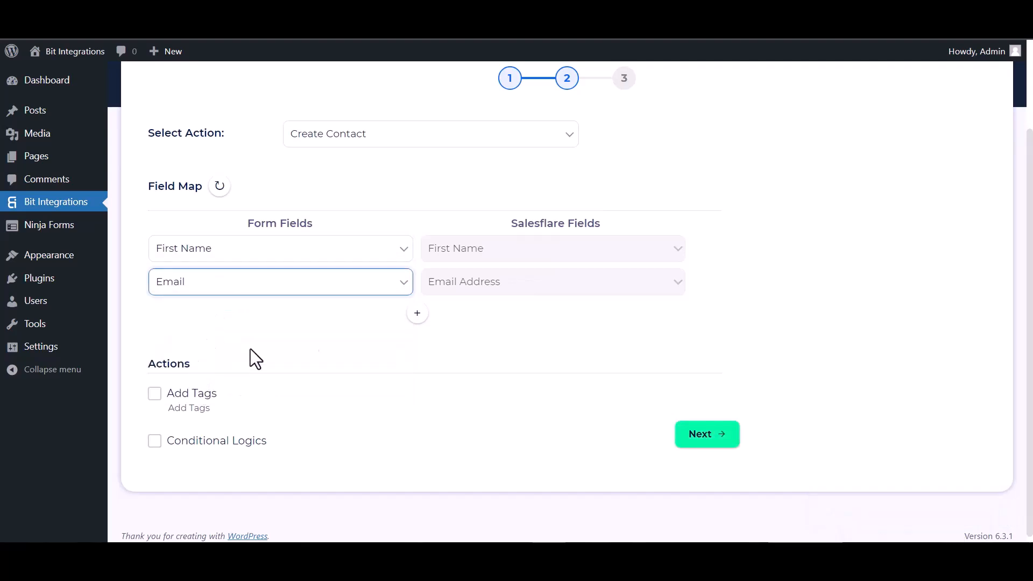
Add mapping rows for Last Name → Last Name and Phone → Phone Number.
left_click(412, 317)
left_click(451, 324)
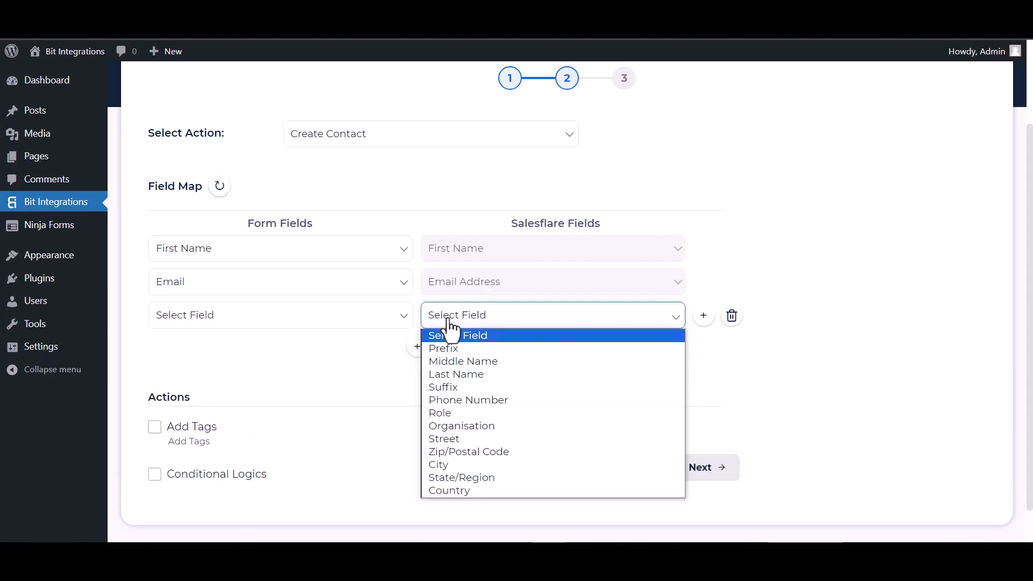
left_click(450, 374)
left_click(339, 319)
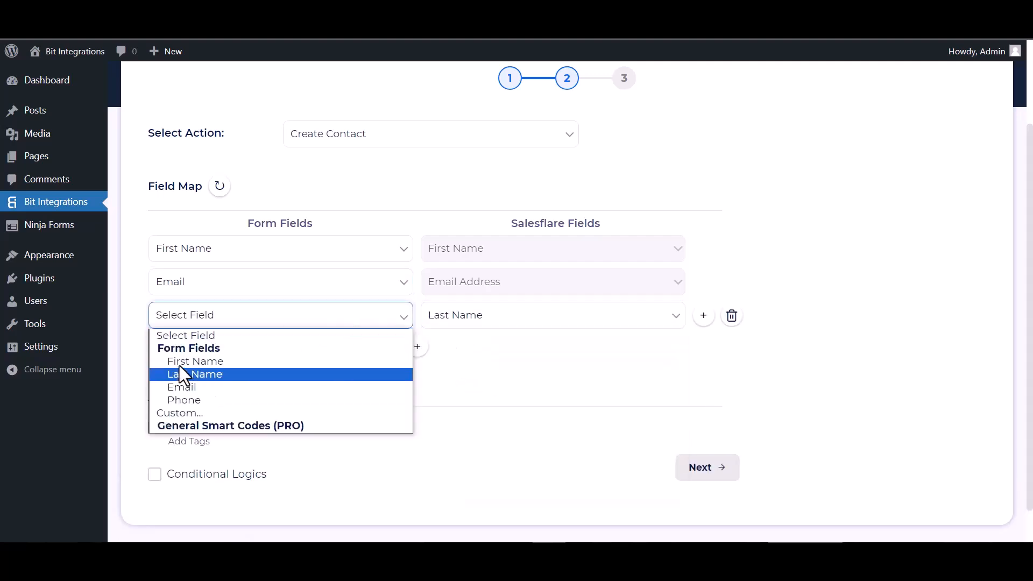
left_click(191, 373)
left_click(418, 347)
left_click(457, 350)
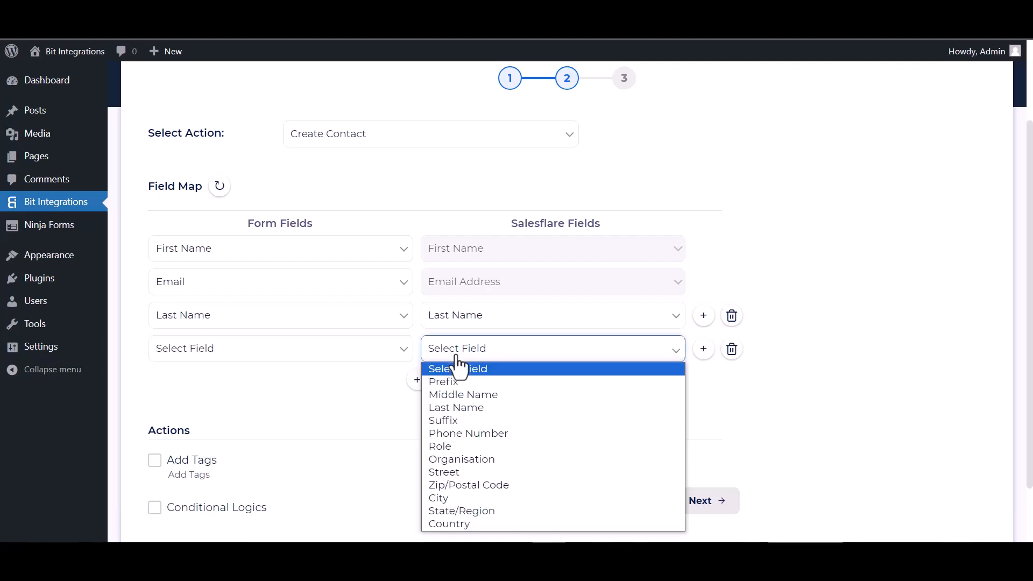
left_click(453, 434)
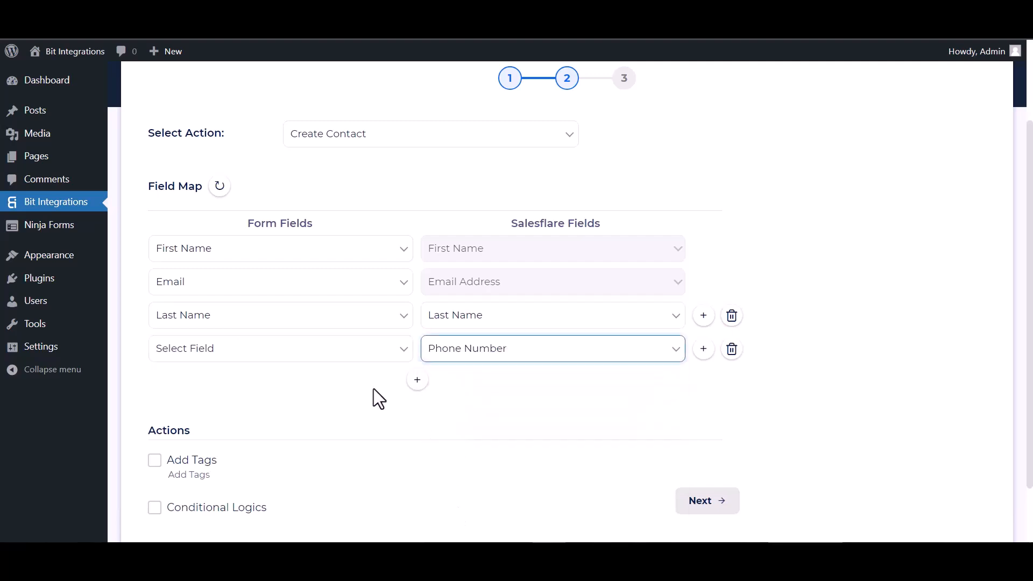
left_click(356, 358)
left_click(198, 434)
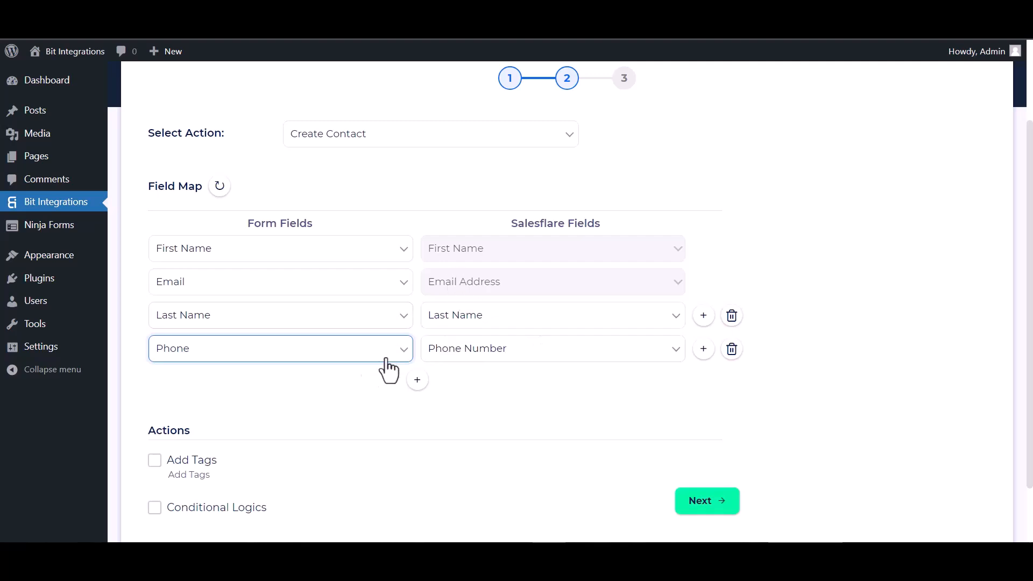
scroll(458, 360, "down", 2)
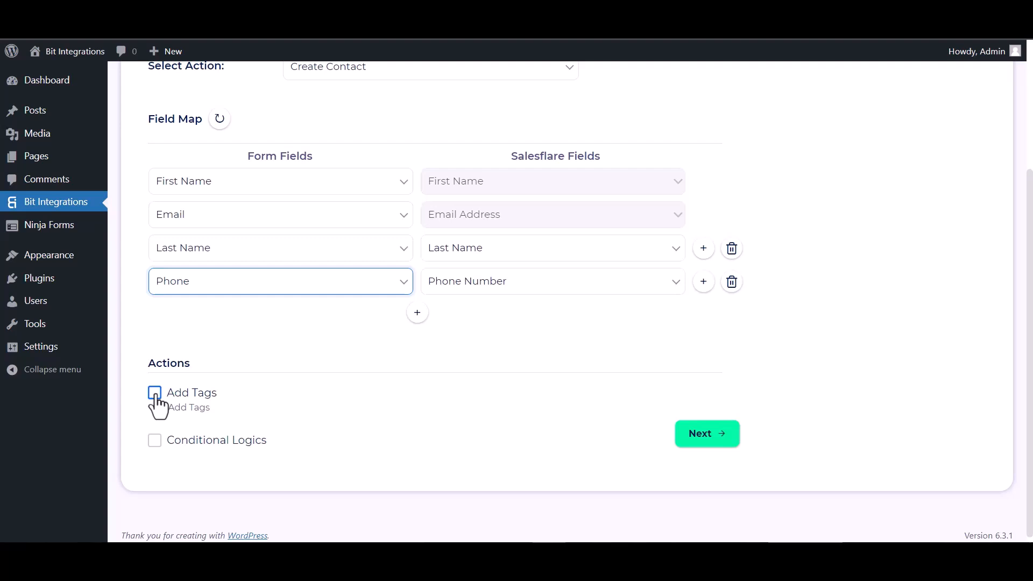
Leave conditional logic off, then finish and save the Salesflare integration.
left_click(154, 441)
scroll(247, 404, "down", 3)
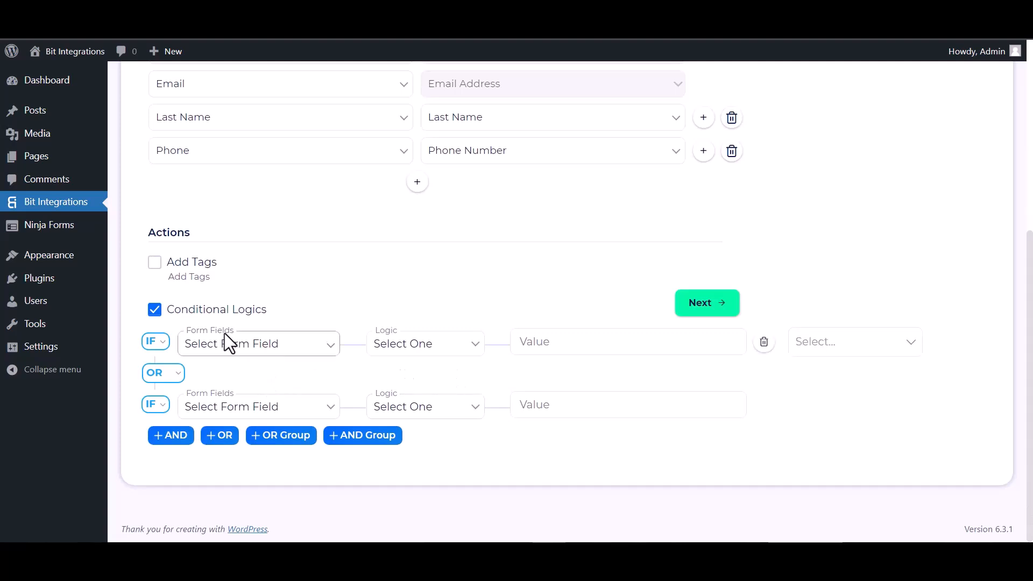
left_click(154, 316)
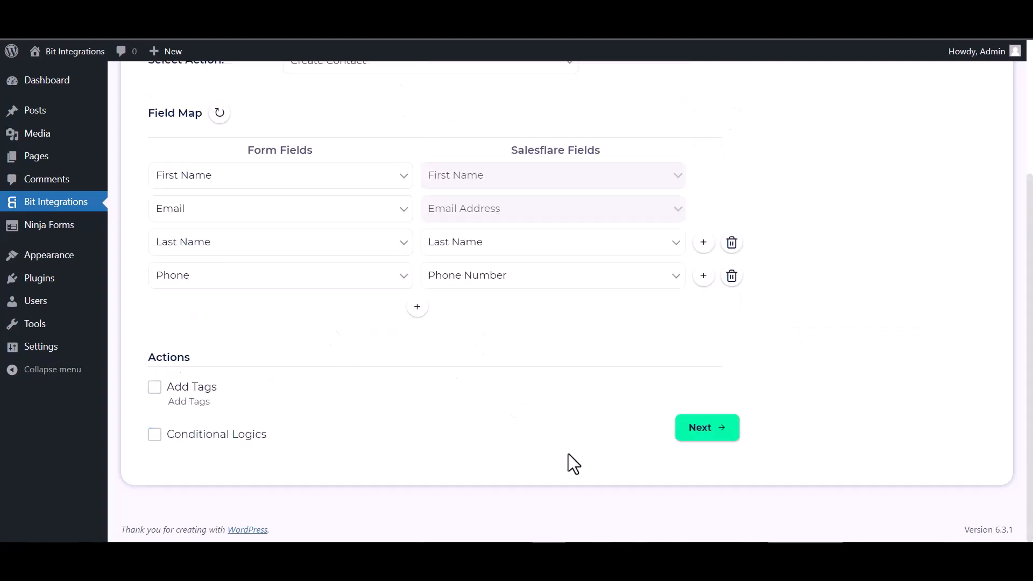
left_click(701, 440)
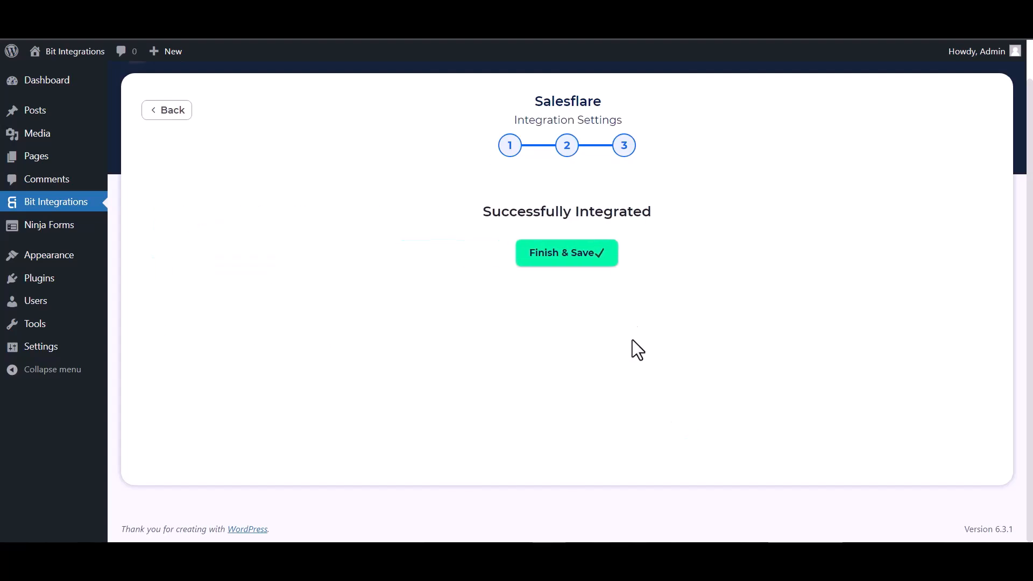
left_click(581, 259)
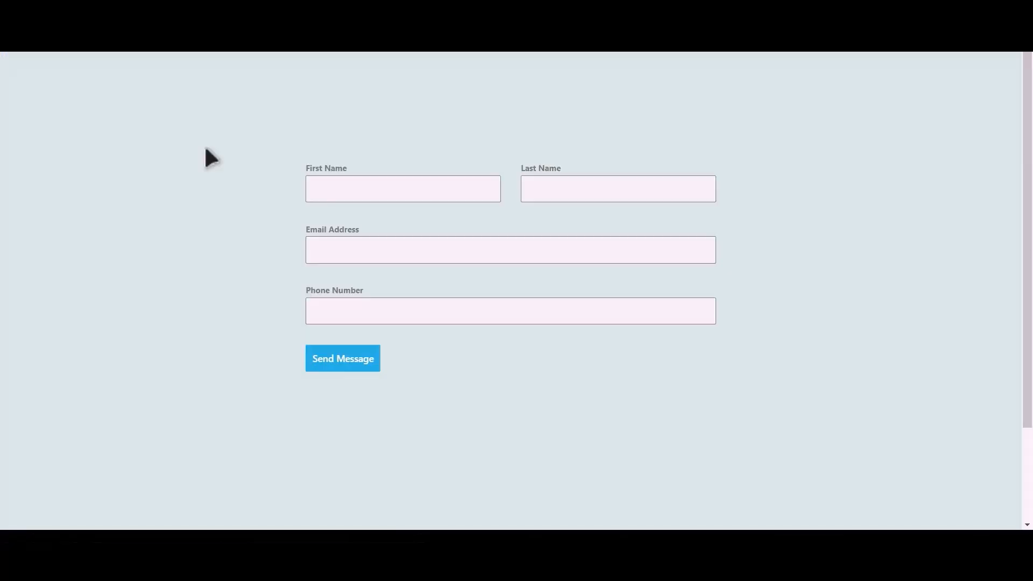
Fill the form with first name Bit, last name Integrations, a support e-mail and a phone number, and send it.
left_click(419, 192)
type("Integrations")
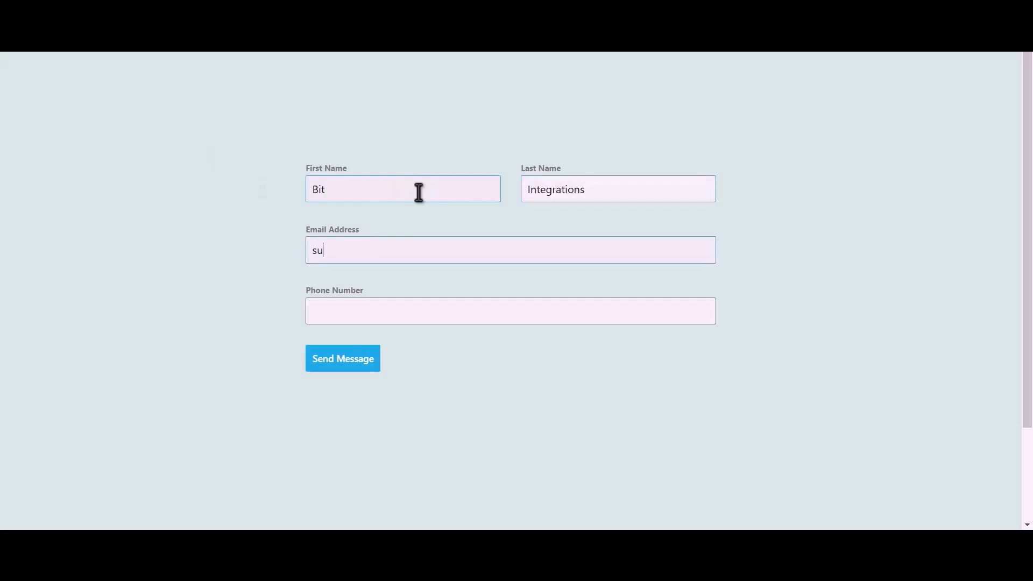
type("@b")
key("Tab")
type("444555666")
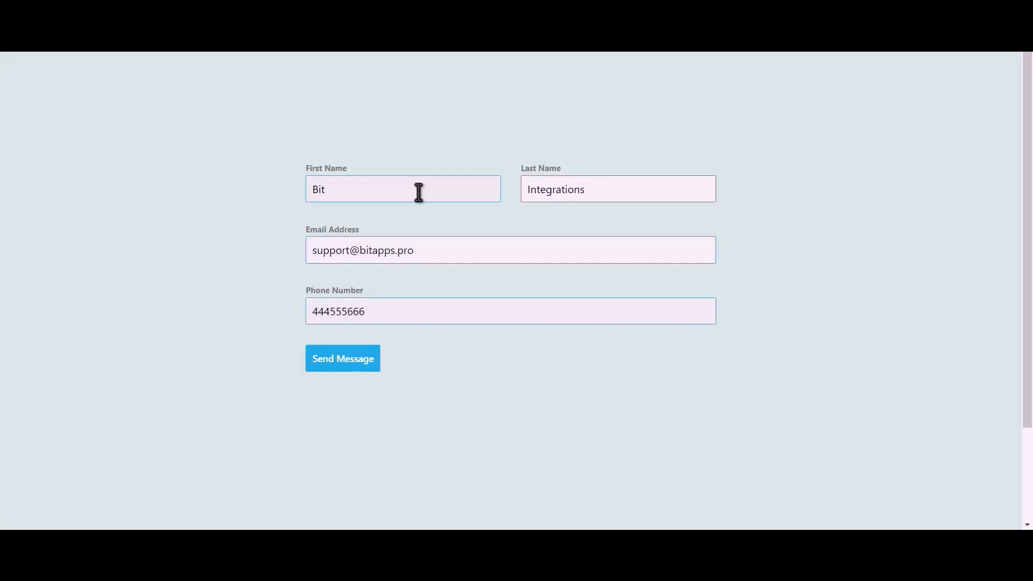
left_click(355, 365)
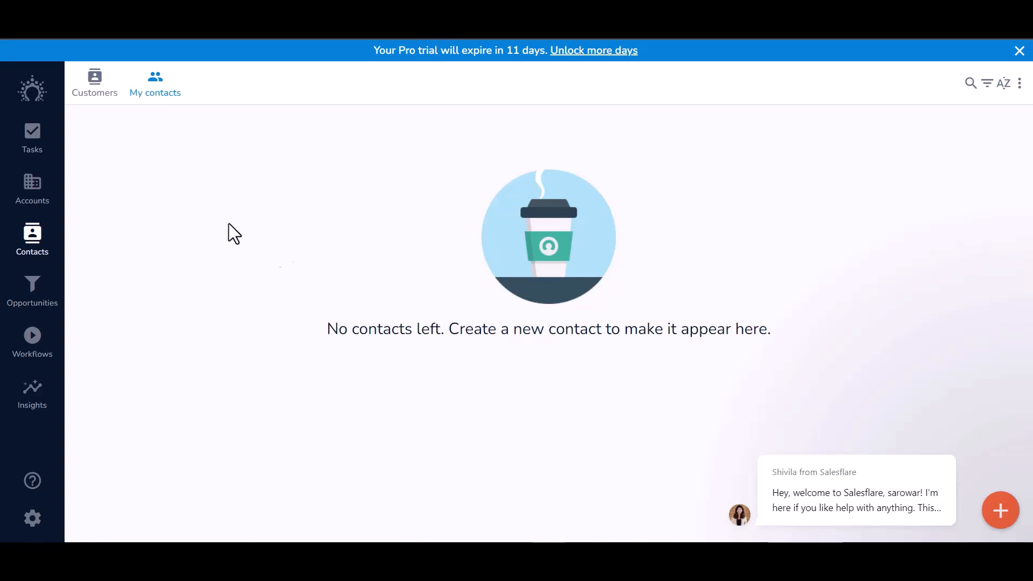
Open Salesflare's Customers, then My contacts, to find the new Bit Integrations contact.
left_click(95, 86)
left_click(155, 88)
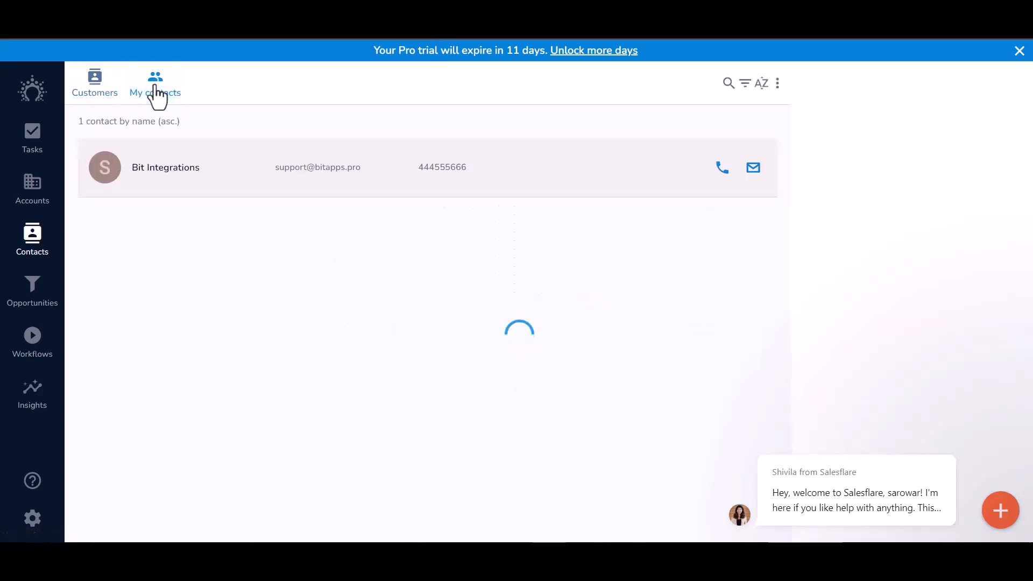